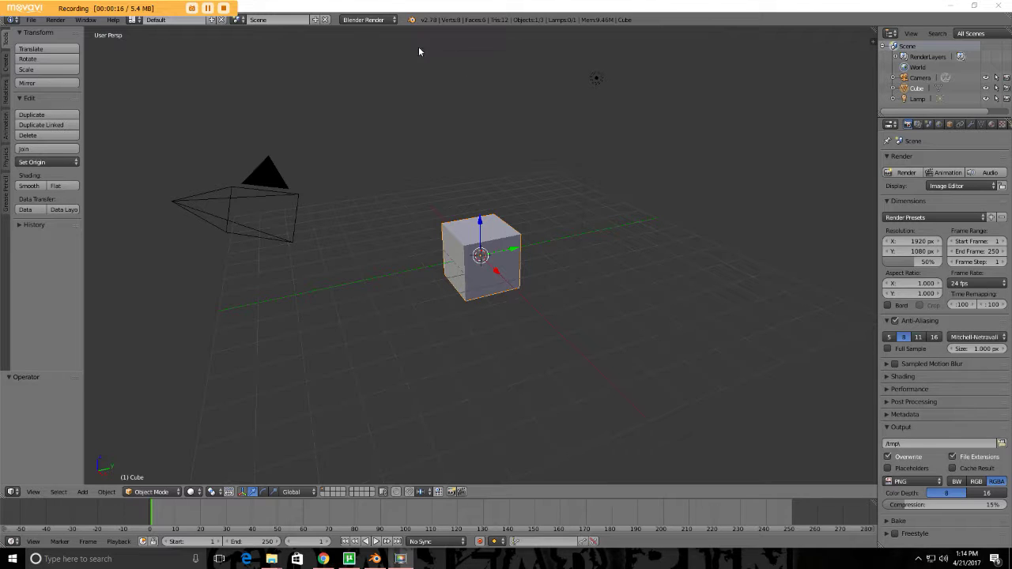
- Switch the render engine to Blender Game and the screen layout to Game Logic
left_click(368, 20)
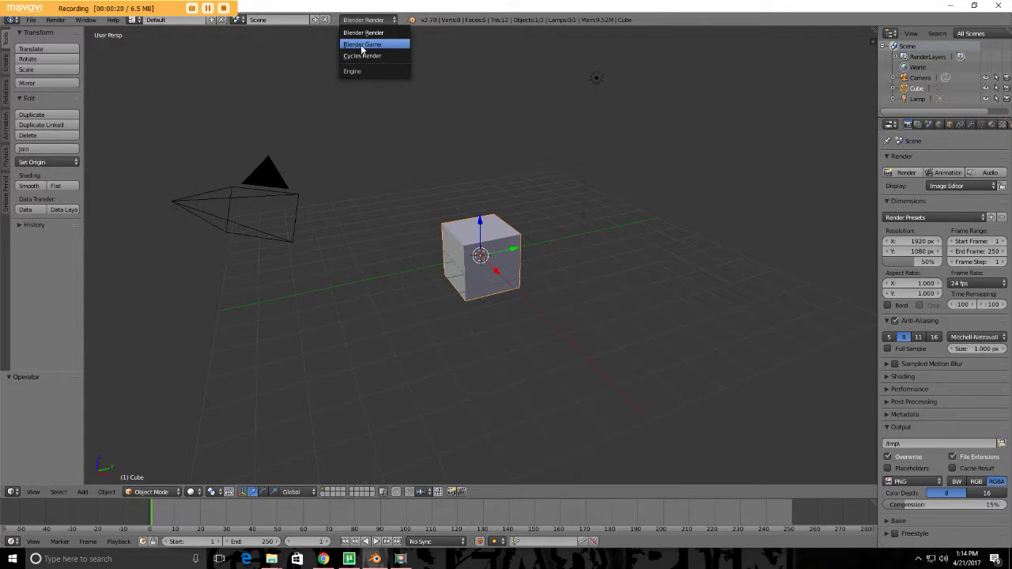
left_click(362, 45)
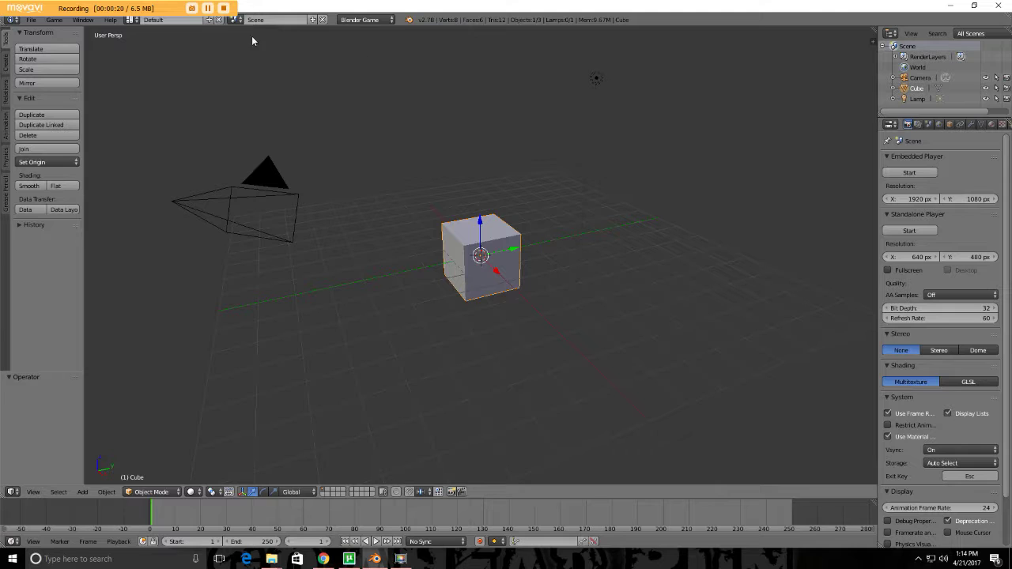
left_click(165, 22)
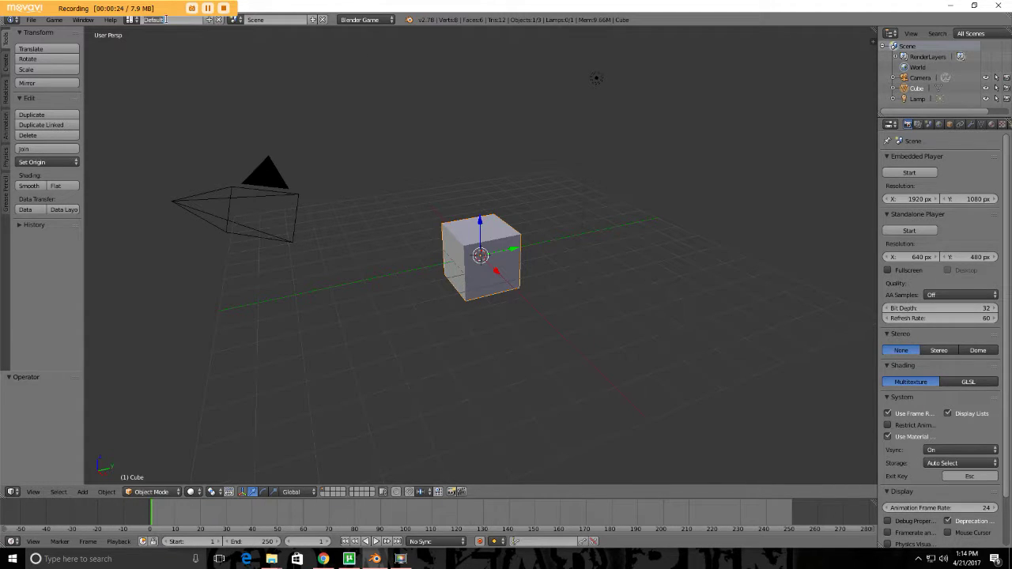
left_click(132, 20)
left_click(132, 20)
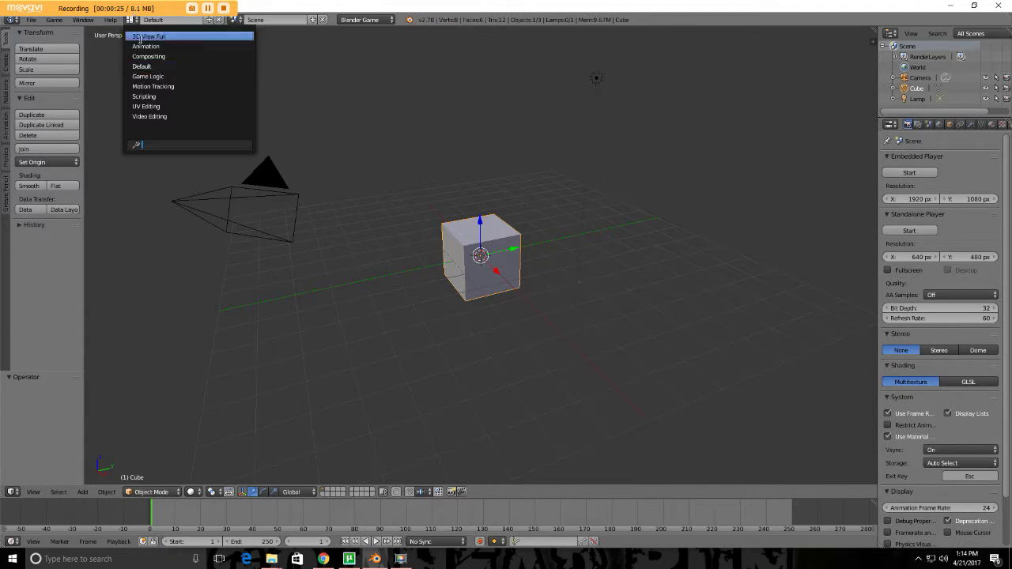
left_click(166, 76)
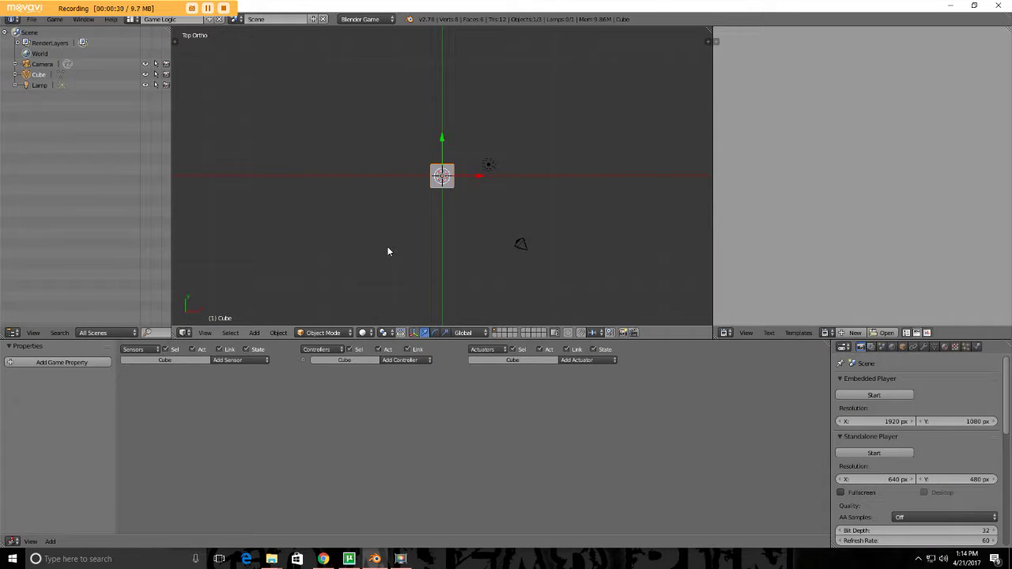
- Rename the cube object as character in its object properties
left_click(902, 348)
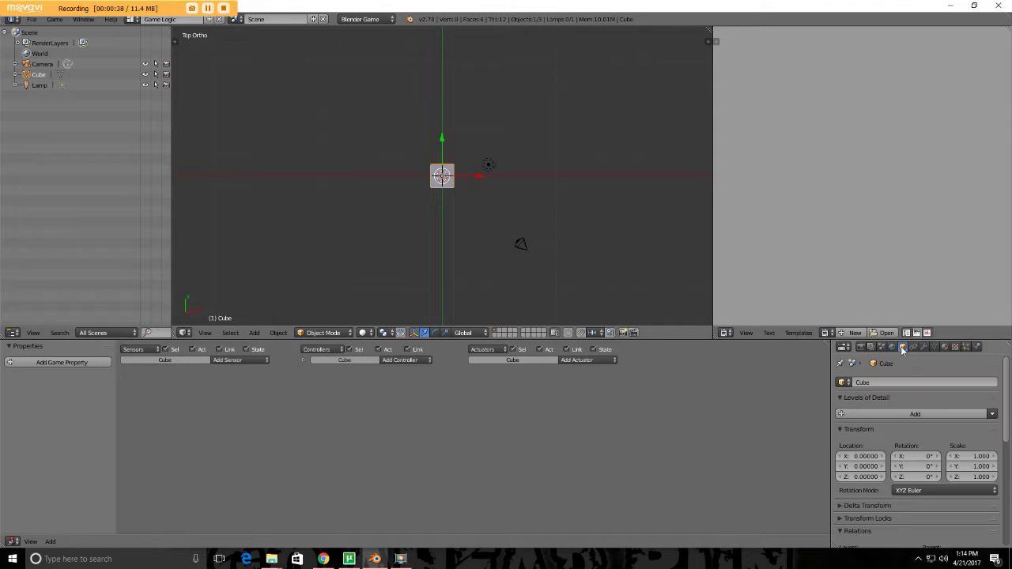
left_click(888, 383)
type("character")
key("Return")
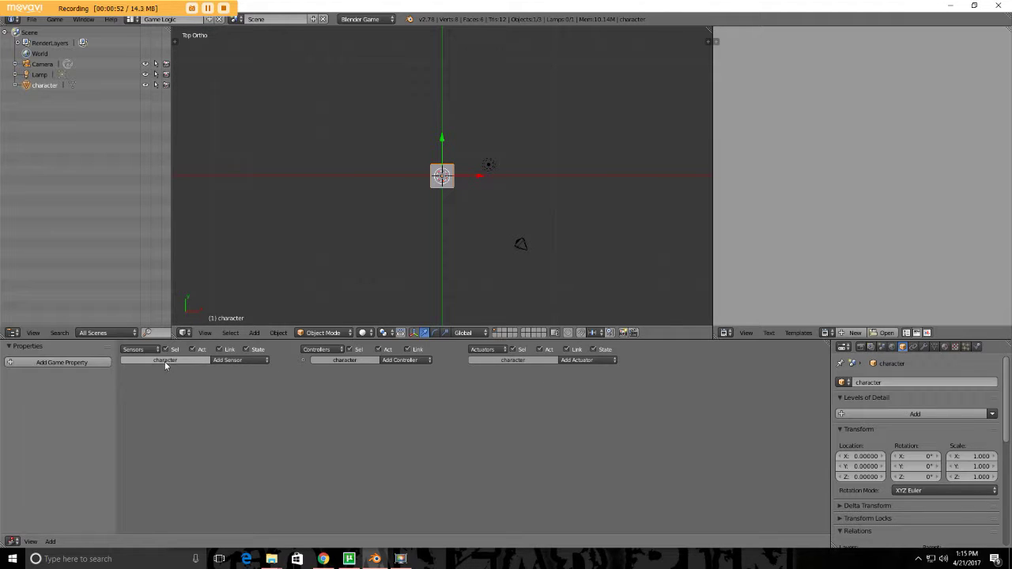
- Add a Keyboard sensor to the character, name it up and assign the Up Arrow as its key
left_click(227, 360)
left_click(246, 419)
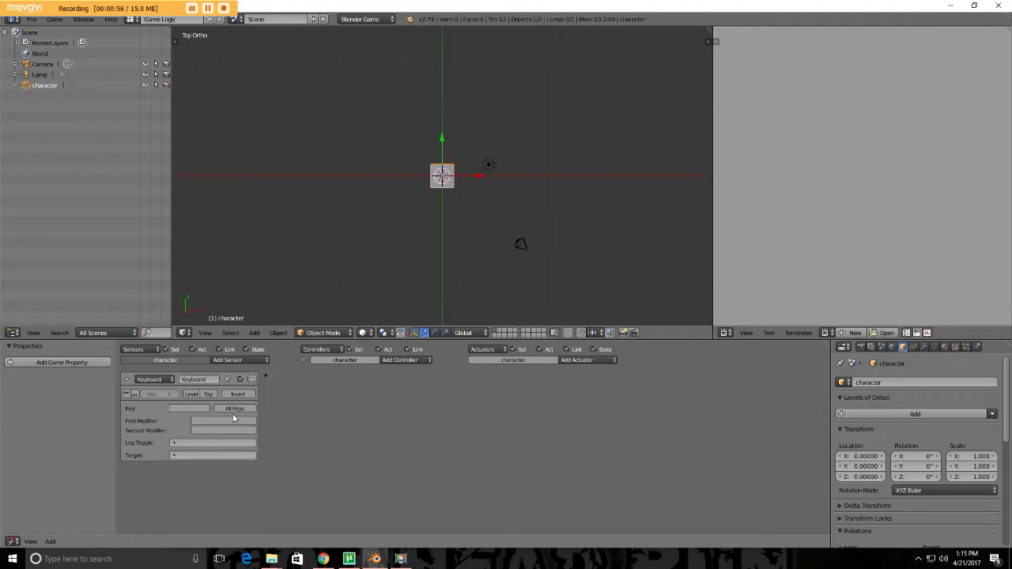
left_click(205, 379)
key("BackSpace")
- Add an And controller and a Motion actuator to the character for the up sensor
left_click(400, 361)
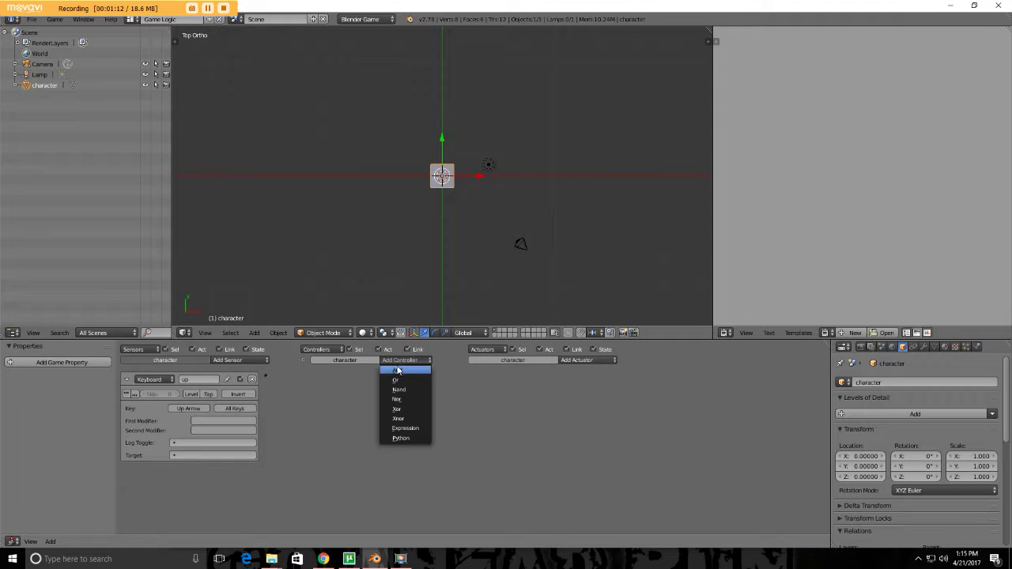
left_click(400, 370)
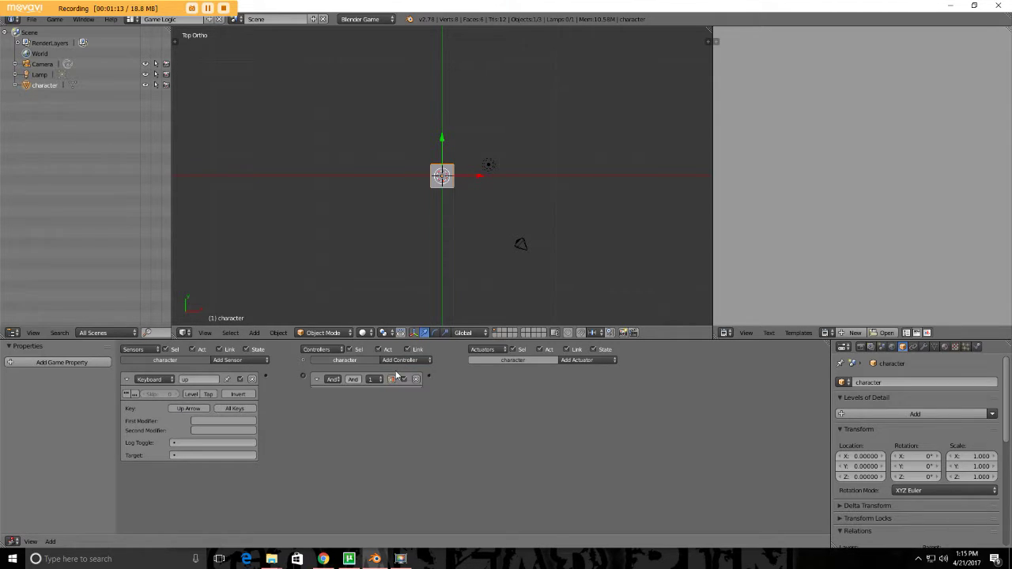
left_click(587, 361)
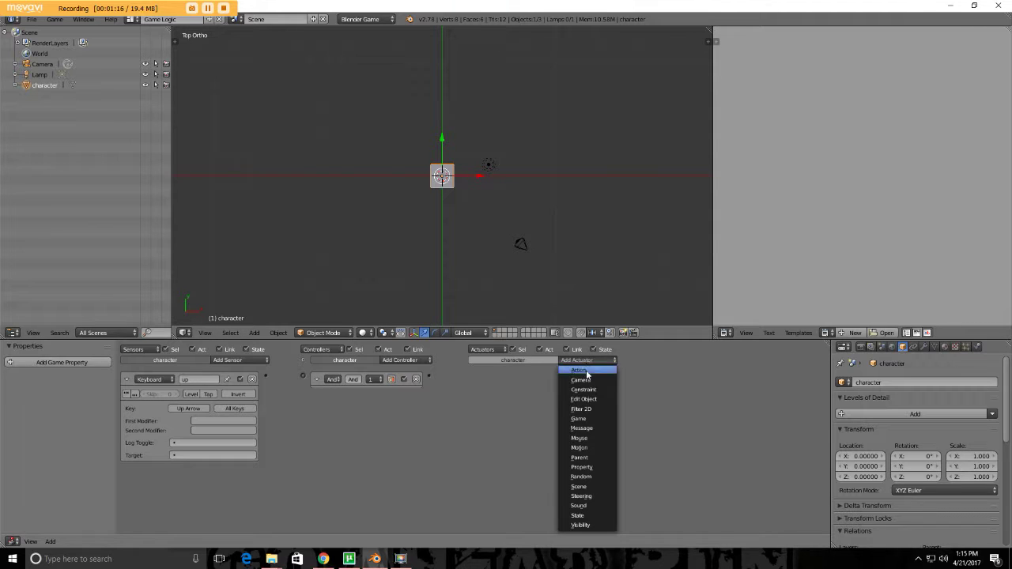
left_click(601, 447)
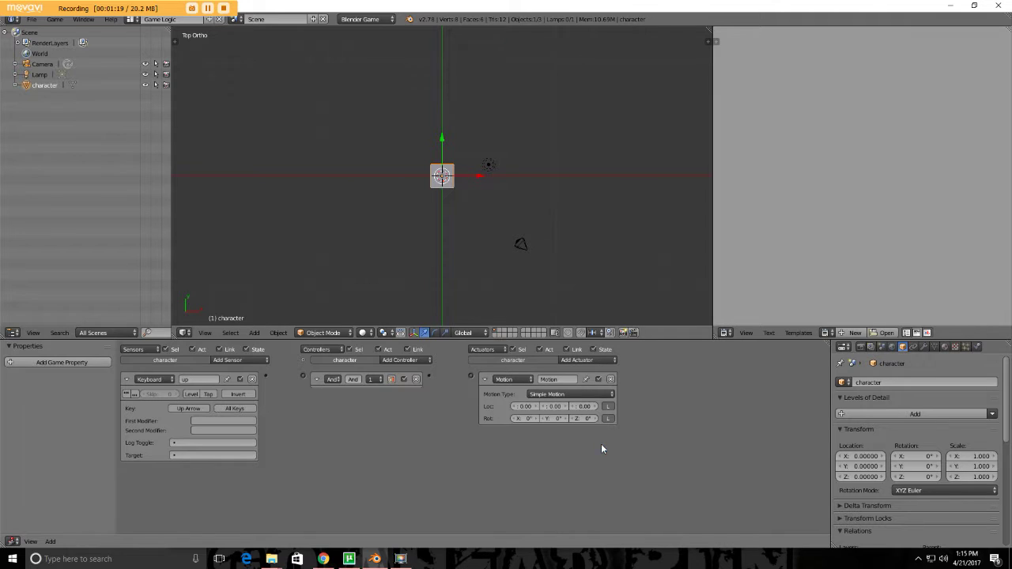
- Set the motion actuator's Y location to 0.10, link the up sensor to it through the And controller, and collapse the sensor
left_click(565, 406)
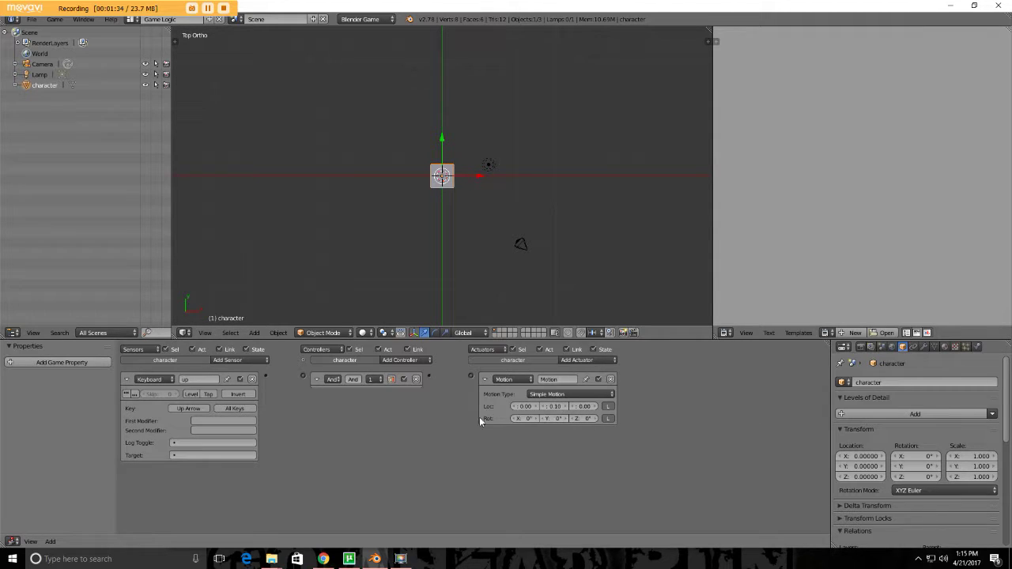
left_click_drag(265, 376, 302, 377)
left_click_drag(464, 381, 470, 377)
left_click(127, 378)
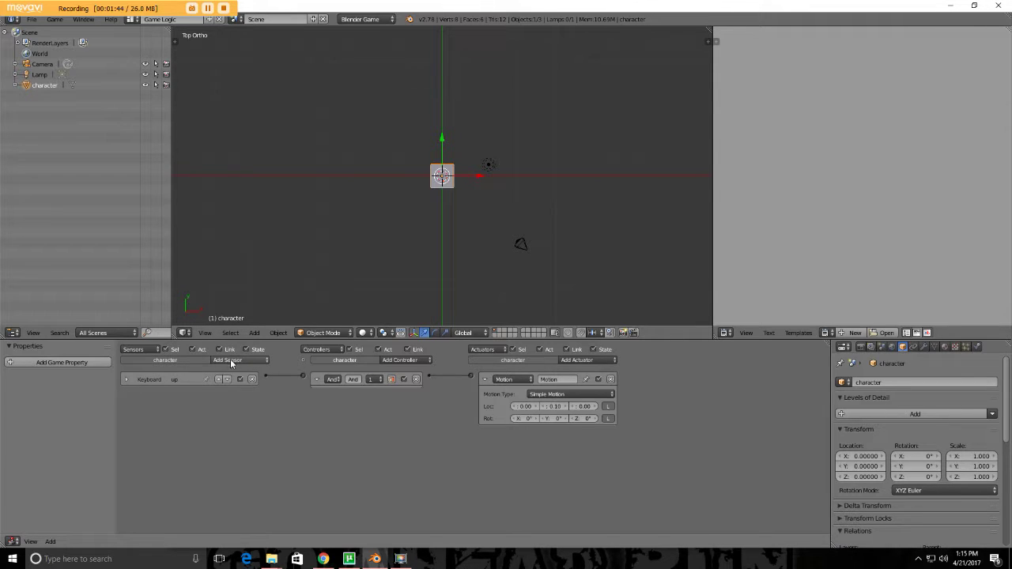
- Add a second Keyboard sensor, name it down and assign the Down Arrow as its key
left_click(230, 360)
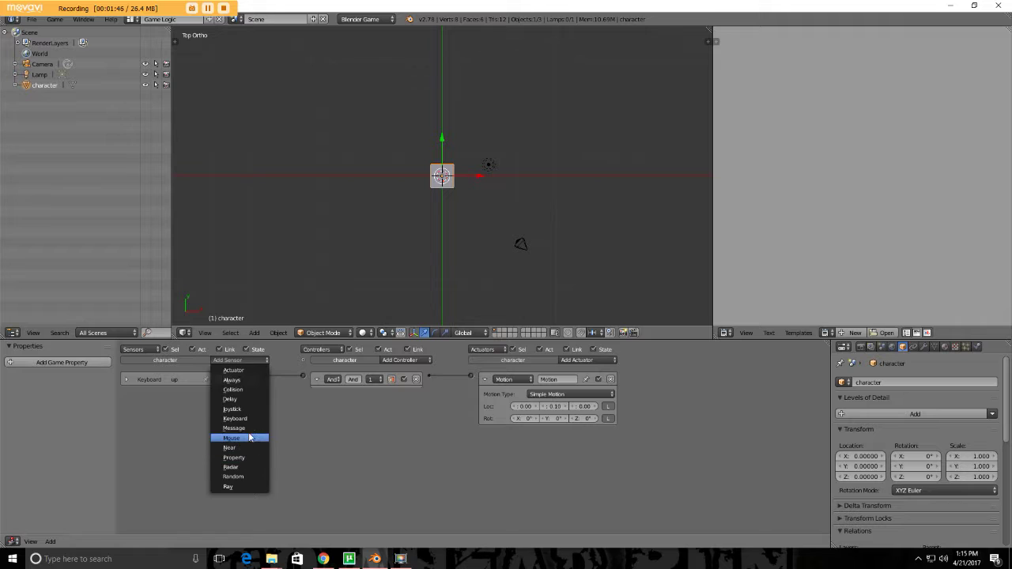
left_click(251, 419)
left_click(194, 396)
left_click(196, 397)
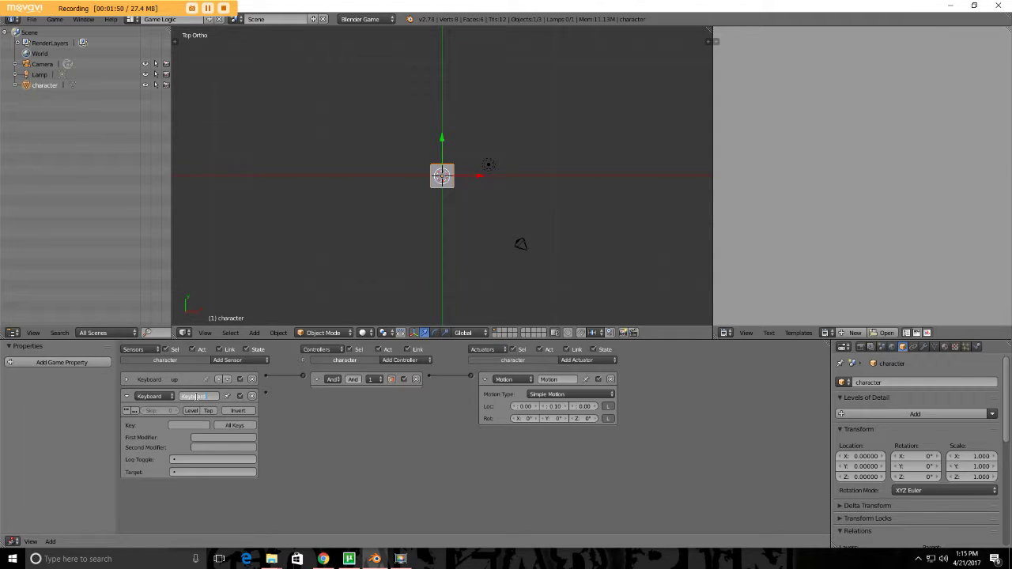
left_click_drag(208, 397, 131, 396)
key("BackSpace")
- Add a second And controller and a second Motion actuator for the down sensor
left_click(413, 361)
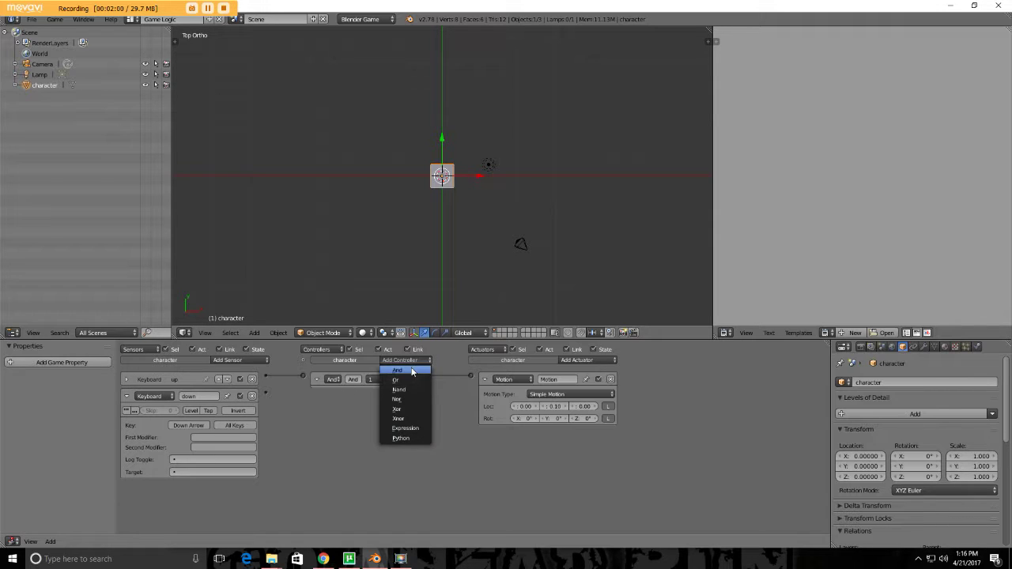
left_click(397, 369)
left_click(583, 360)
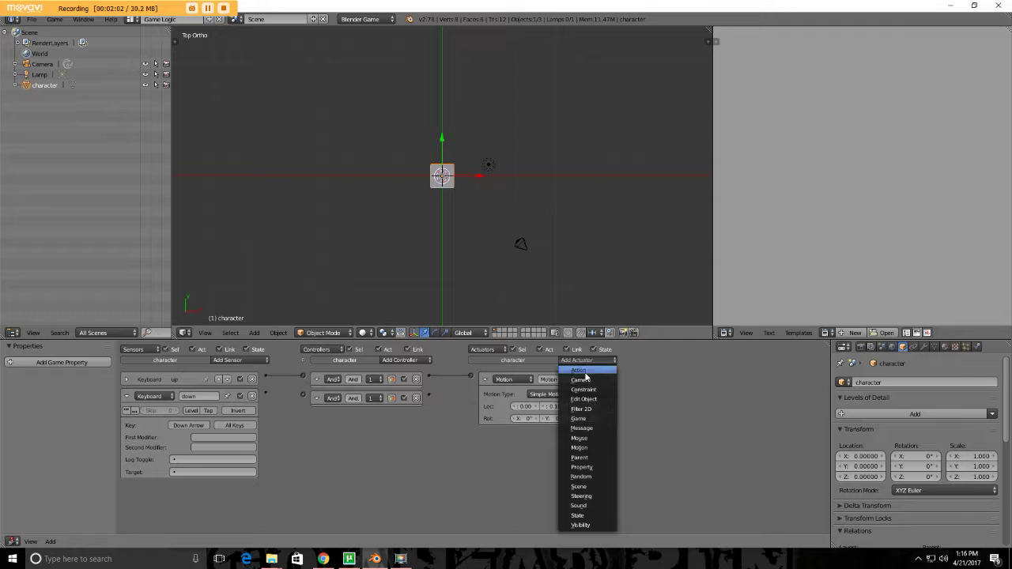
left_click(595, 447)
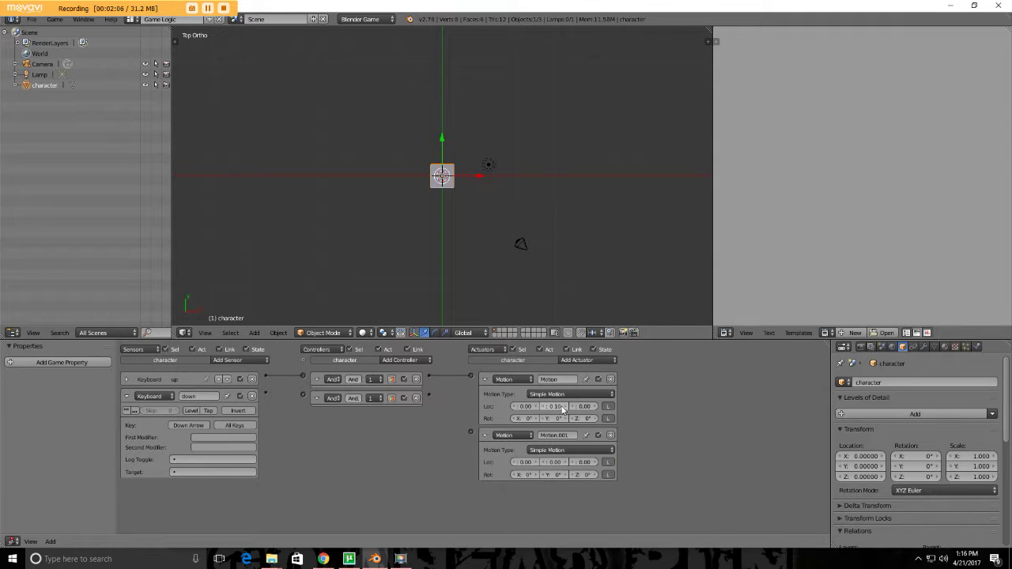
- Set the second motion actuator's Y location to -0.10 and link the down sensor to it through the second And controller
left_click(544, 463)
left_click_drag(266, 394, 302, 395)
left_click_drag(466, 429, 470, 431)
- Run the game in the 3D viewport and test moving the character up and down repeatedly
left_click(472, 266)
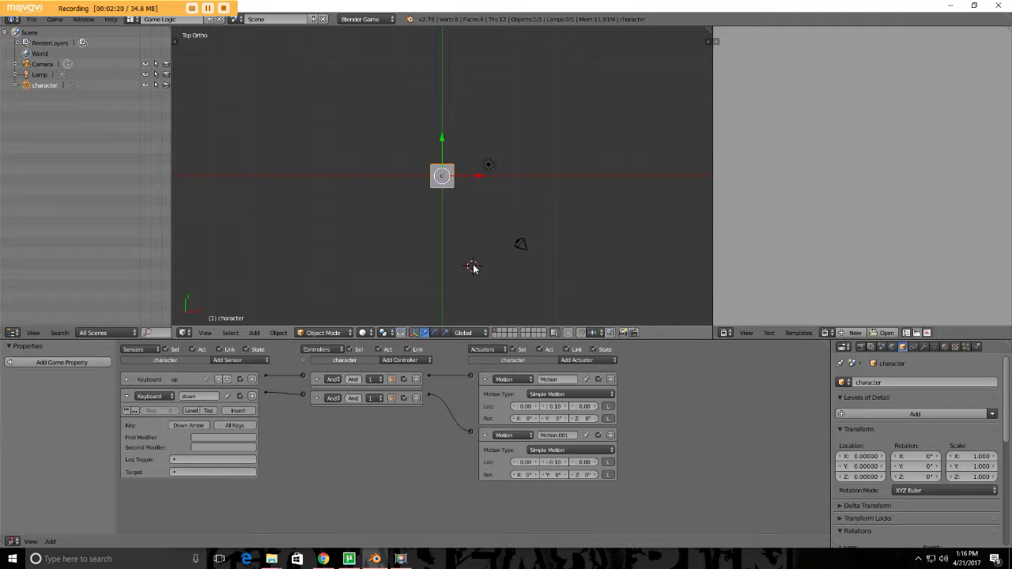
key("p")
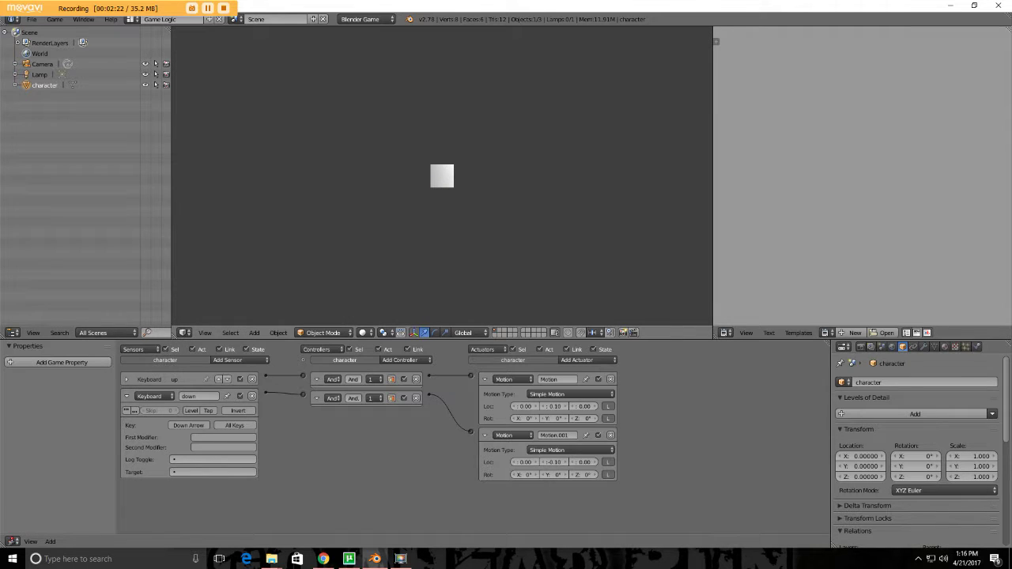
key("Up")
key("Down")
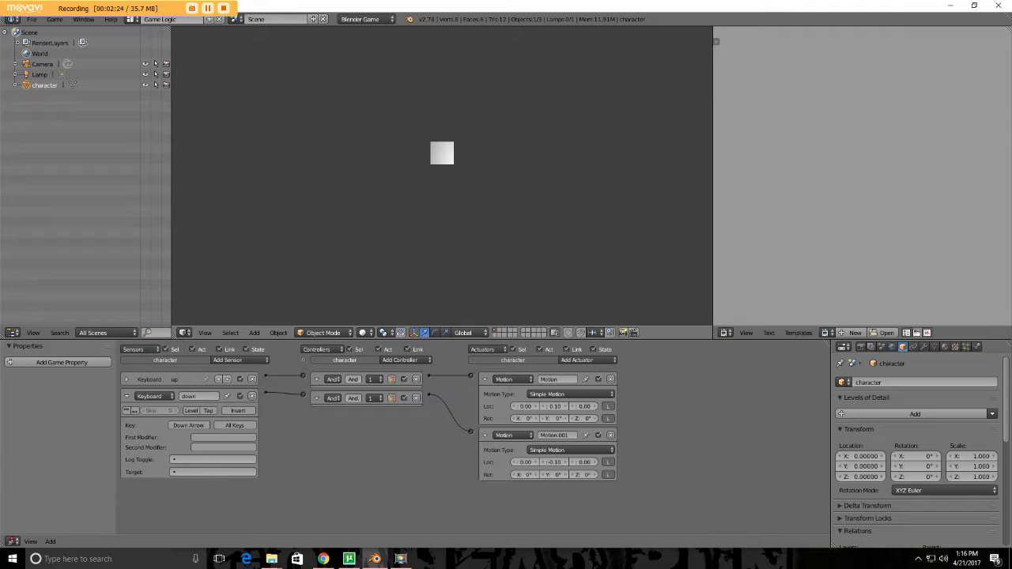
key("Up")
key("Down")
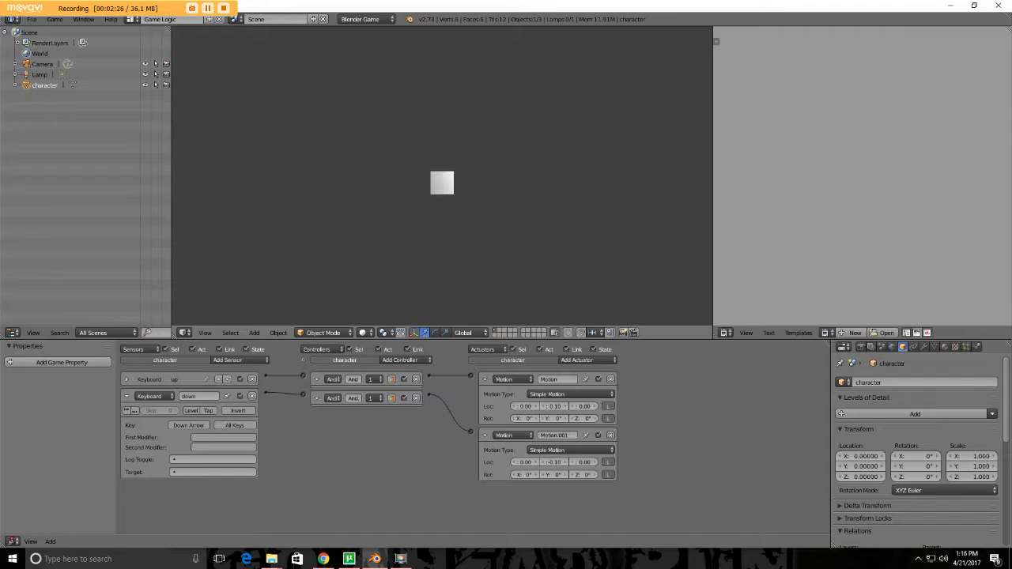
key("Up")
key("Down")
key("Up")
key("Down")
left_click(400, 559)
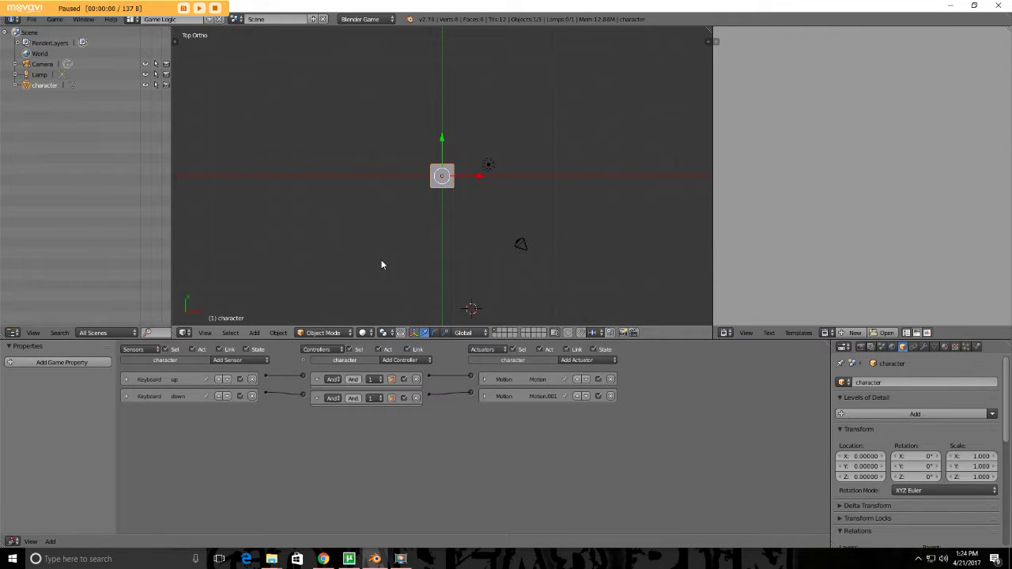
left_click(381, 261)
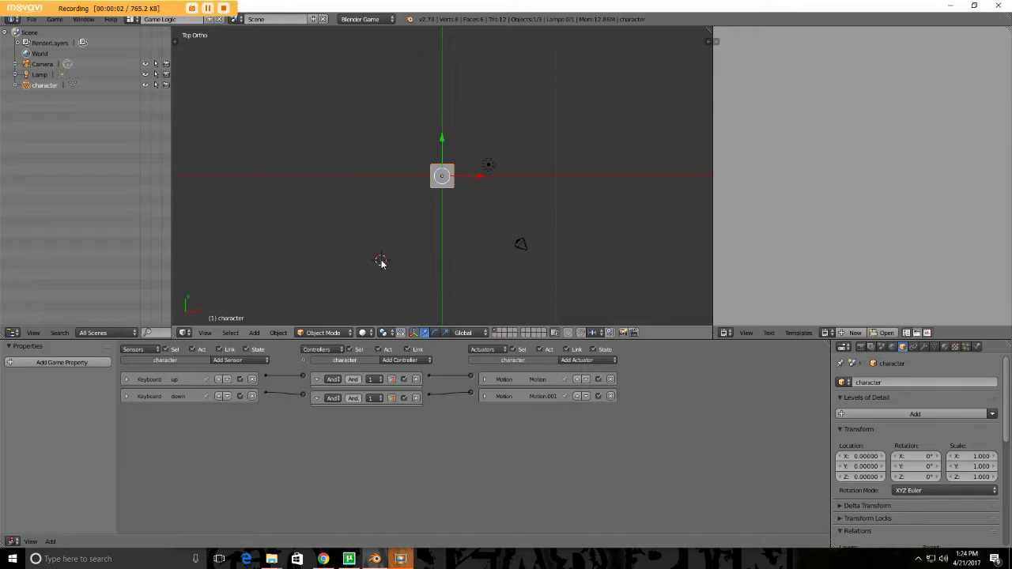
- Add a third Keyboard sensor, name it left and assign the Left Arrow as its key
left_click(234, 361)
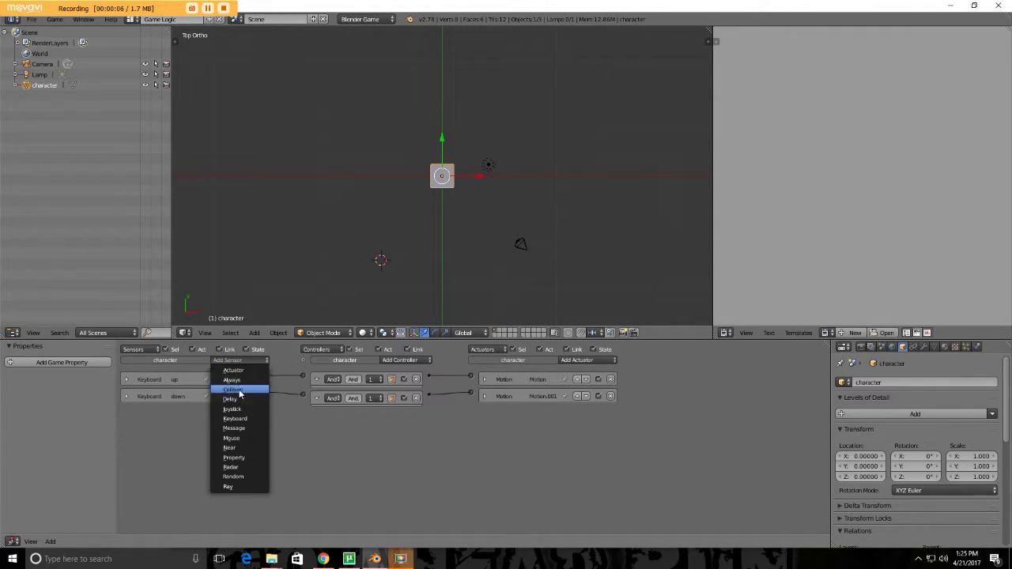
left_click(244, 420)
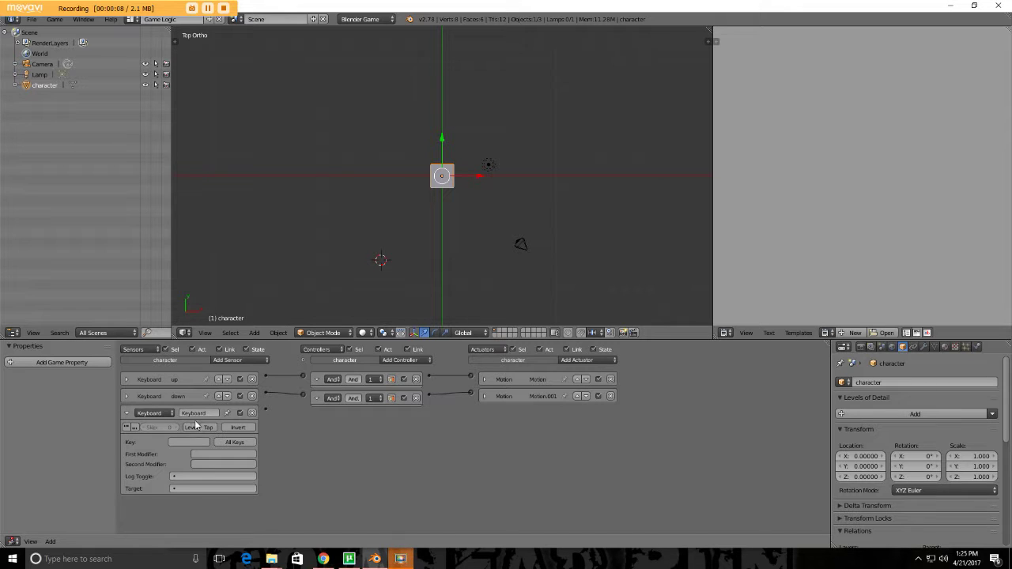
left_click(204, 413)
type("left")
left_click(186, 442)
key("Left")
- Add a third And controller and a third Motion actuator for the left sensor
left_click(415, 361)
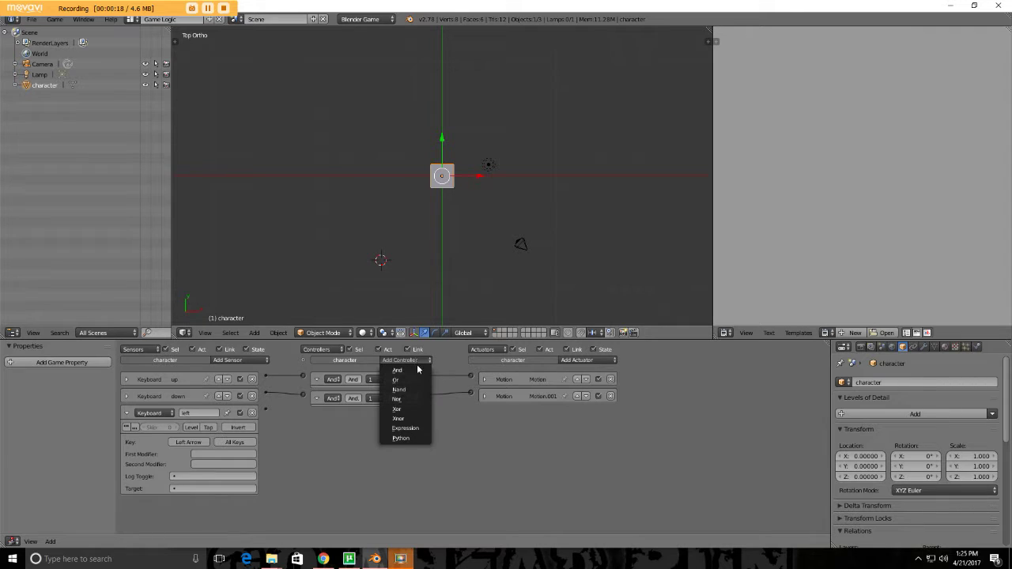
left_click(418, 370)
left_click(590, 362)
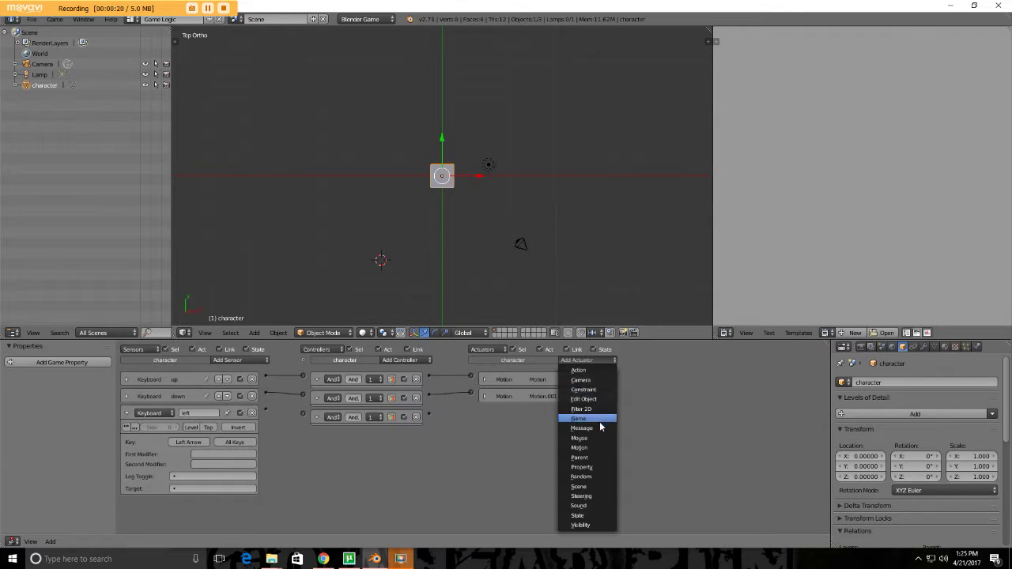
left_click(597, 447)
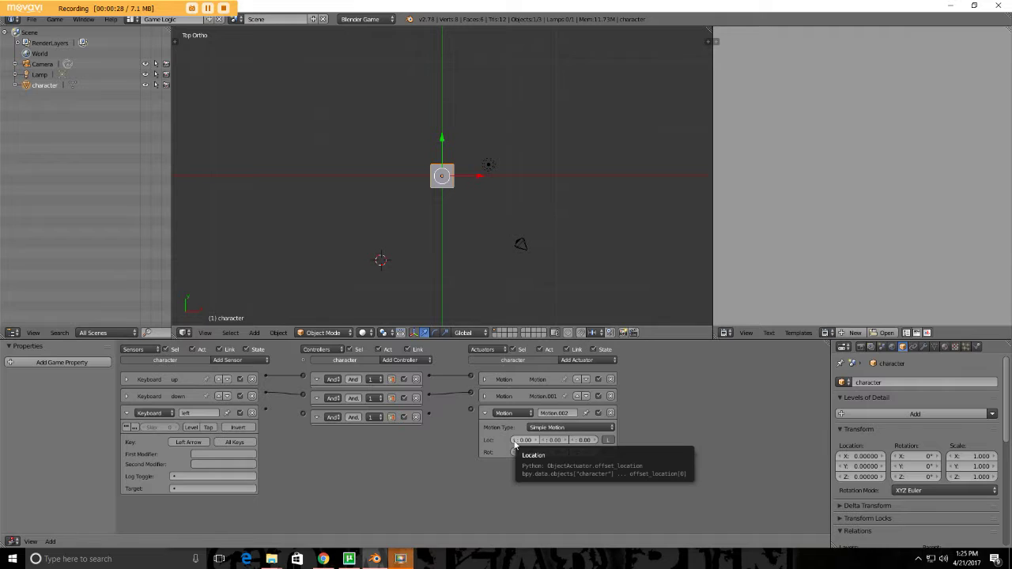
- Set the third motion actuator's X location to -0.10, link the left sensor to it through the third And controller, and collapse both
left_click(514, 442)
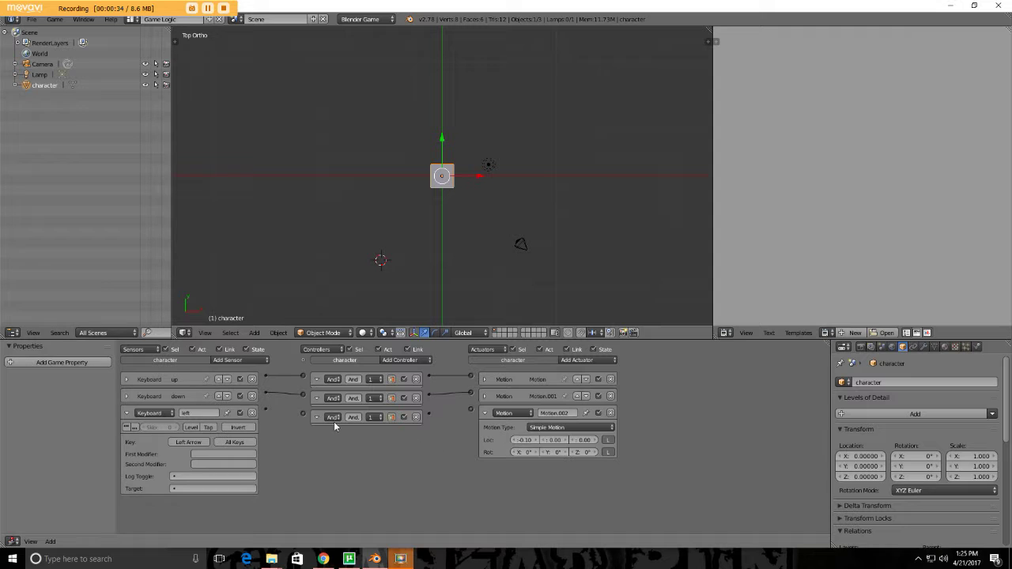
left_click_drag(265, 410, 302, 412)
left_click_drag(429, 416, 471, 409)
left_click(126, 412)
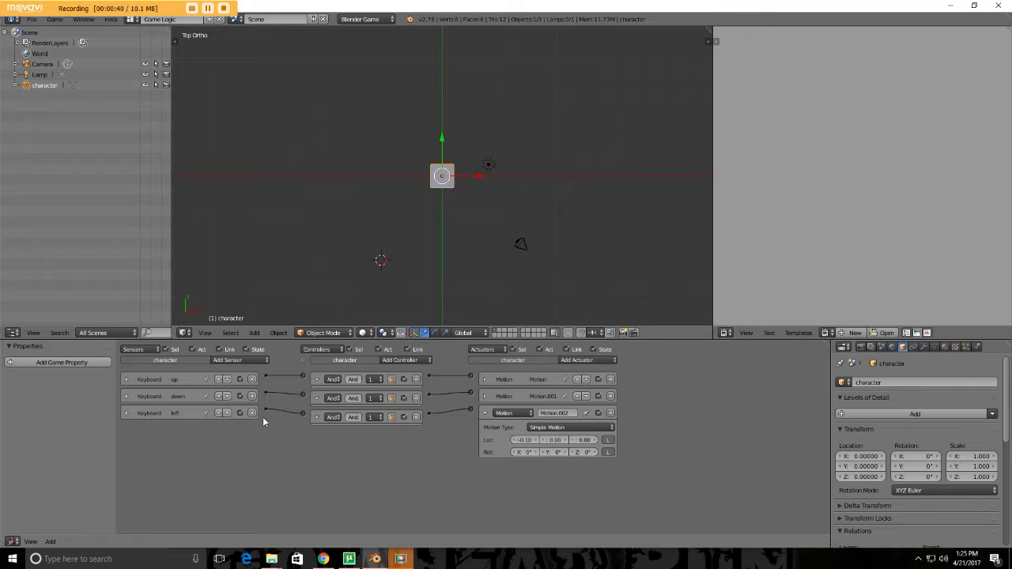
left_click(484, 412)
- Add a fourth Keyboard sensor, name it right, assign the Right Arrow as its key and collapse it
left_click(234, 361)
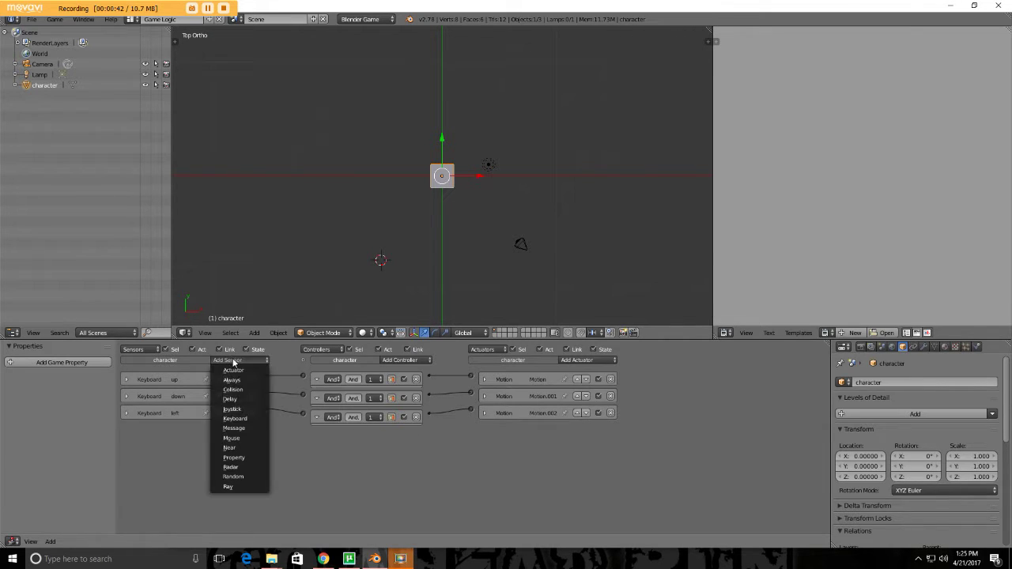
left_click(242, 418)
left_click(204, 430)
key("BackSpace")
type("right")
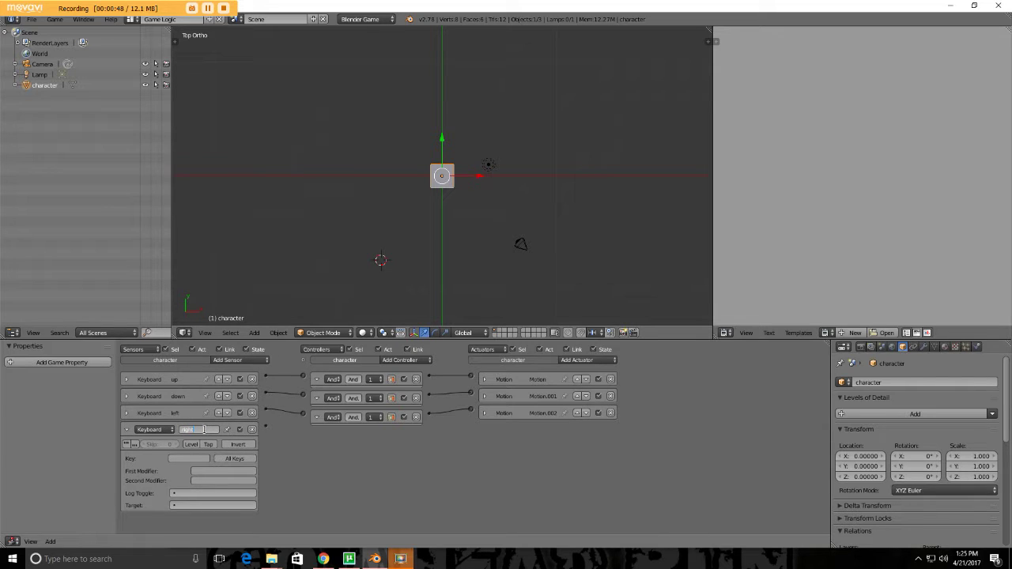
key("Return")
left_click(189, 459)
key("Right")
left_click(126, 430)
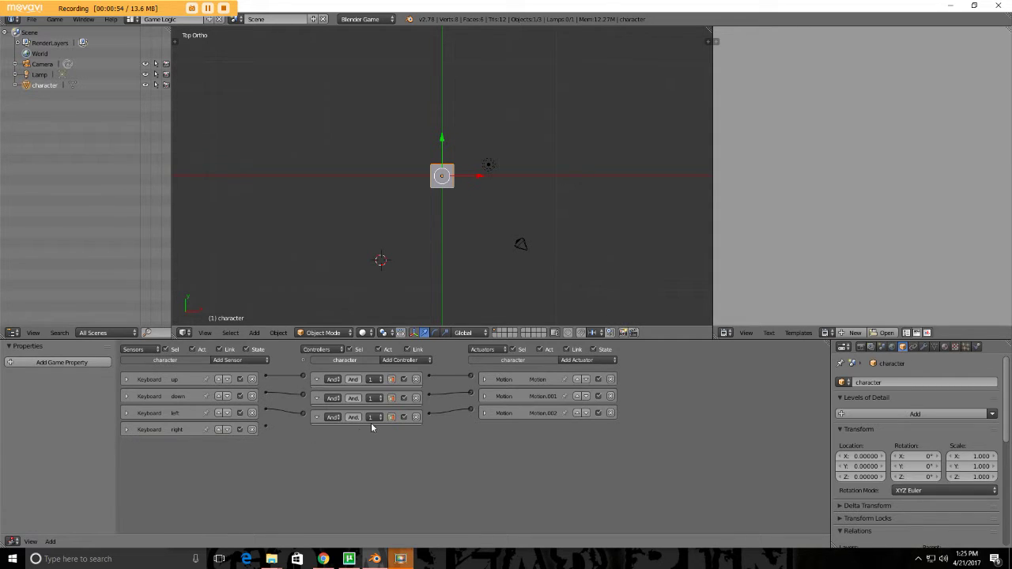
- Add a fourth And controller and a fourth Motion actuator for the right sensor
left_click(408, 363)
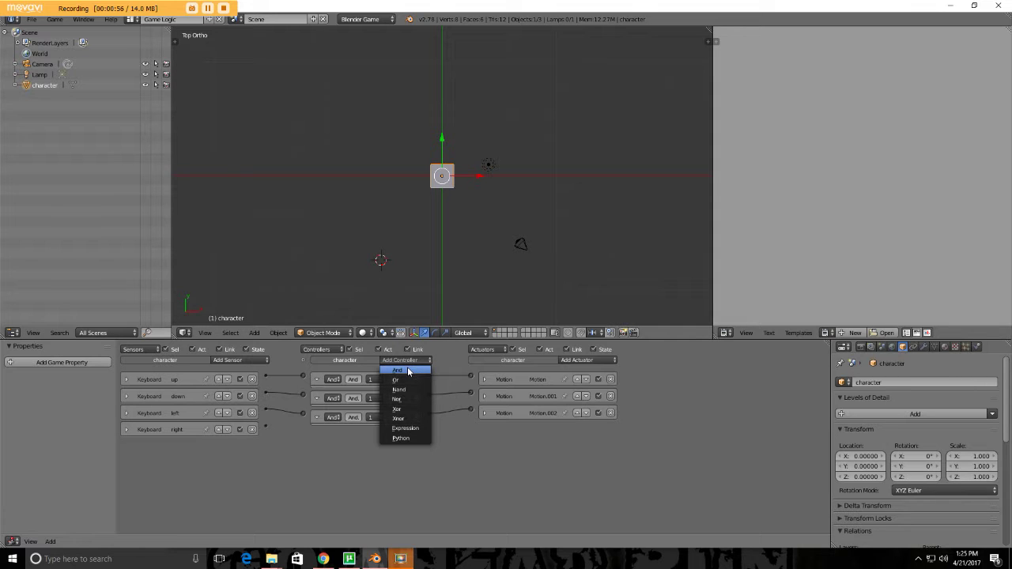
left_click(408, 369)
left_click(576, 363)
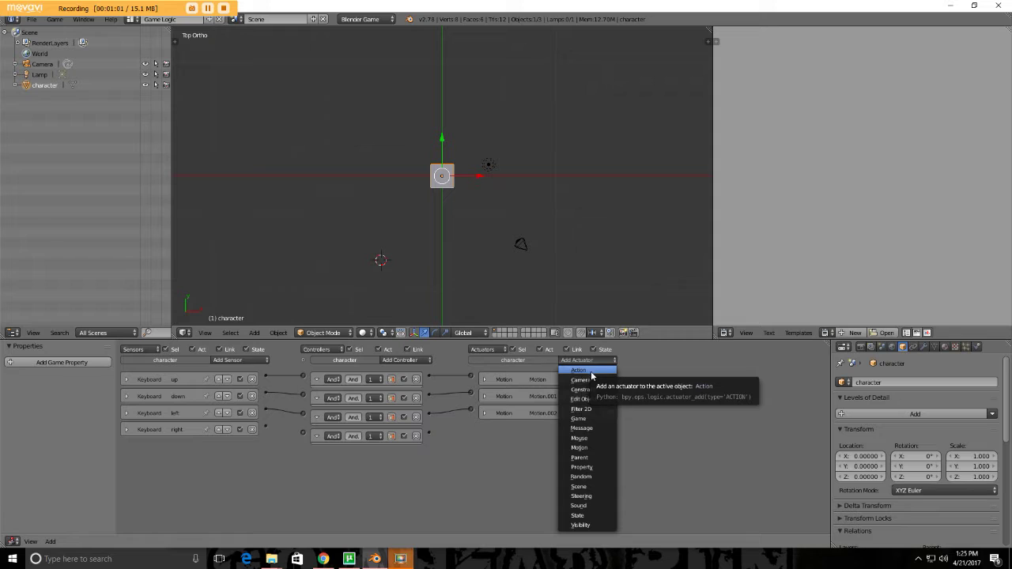
left_click(596, 449)
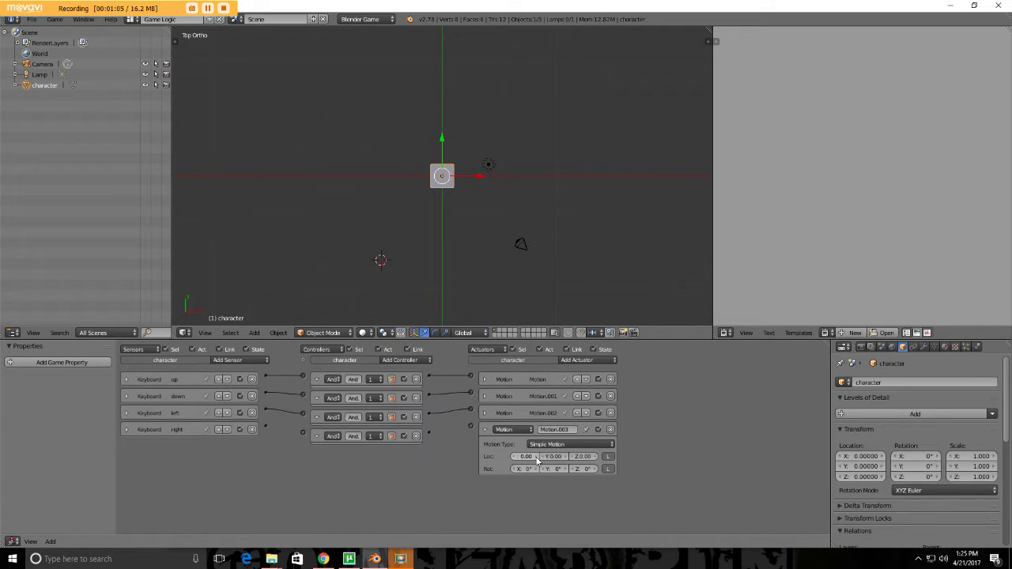
- Set the fourth motion actuator's X location to 0.10 and link the right sensor to it through the fourth And controller
left_click(527, 457)
type("0.1")
key("Return")
left_click_drag(268, 430, 323, 437)
left_click_drag(428, 436, 470, 426)
- Run the game in the 3D view and test moving the cube up, down, left and right with the arrow keys
left_click(477, 282)
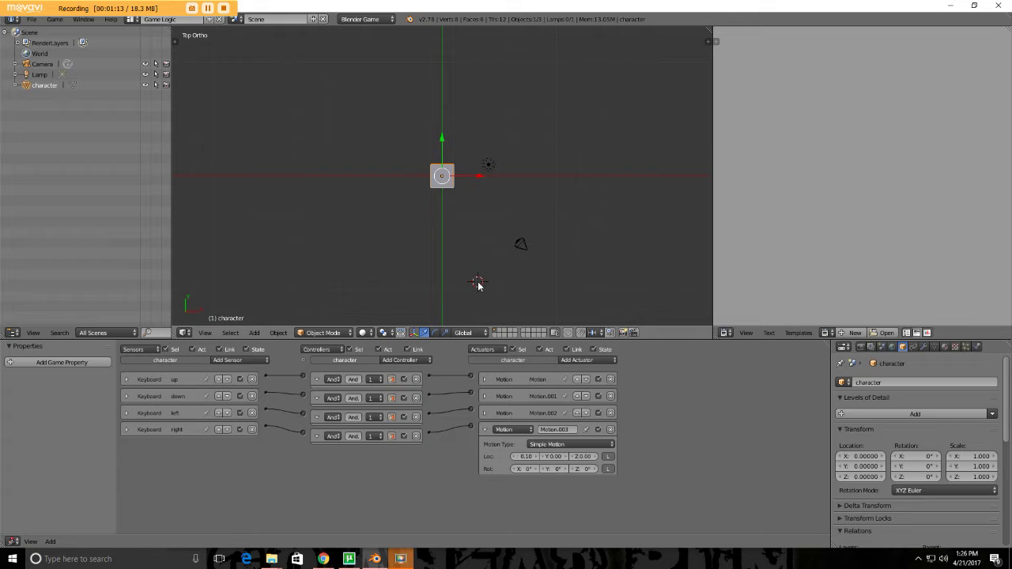
key("p")
key("Up")
key("Down")
key("Left")
key("Right")
key("Up")
key("Left")
key("Down")
key("Right")
key("Up")
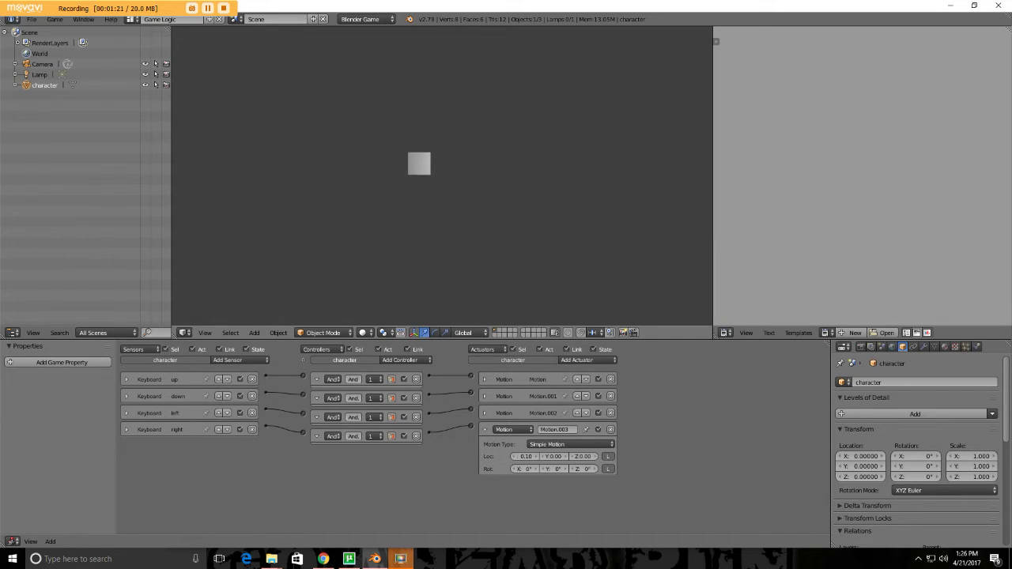
key("Left")
key("Down")
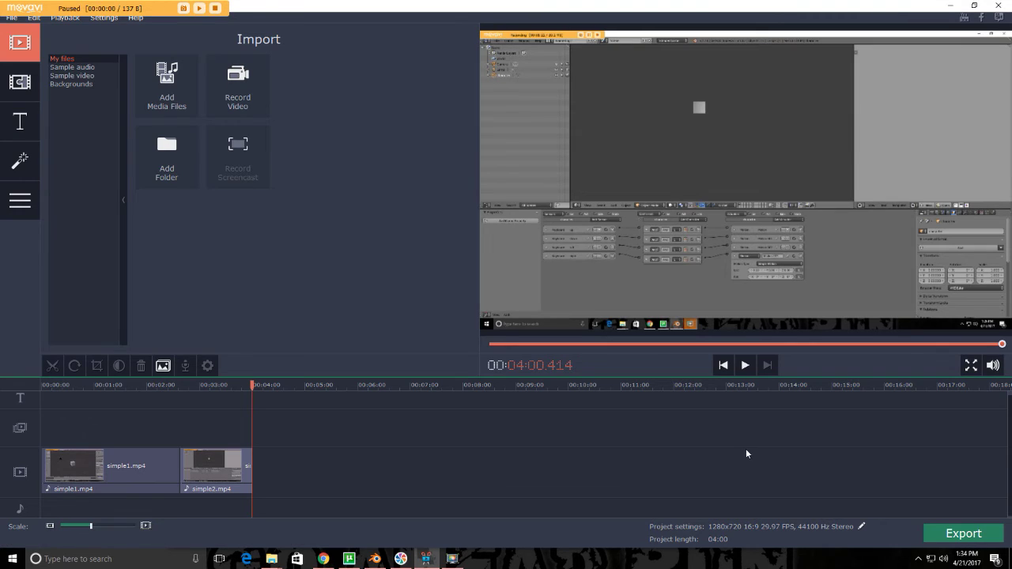